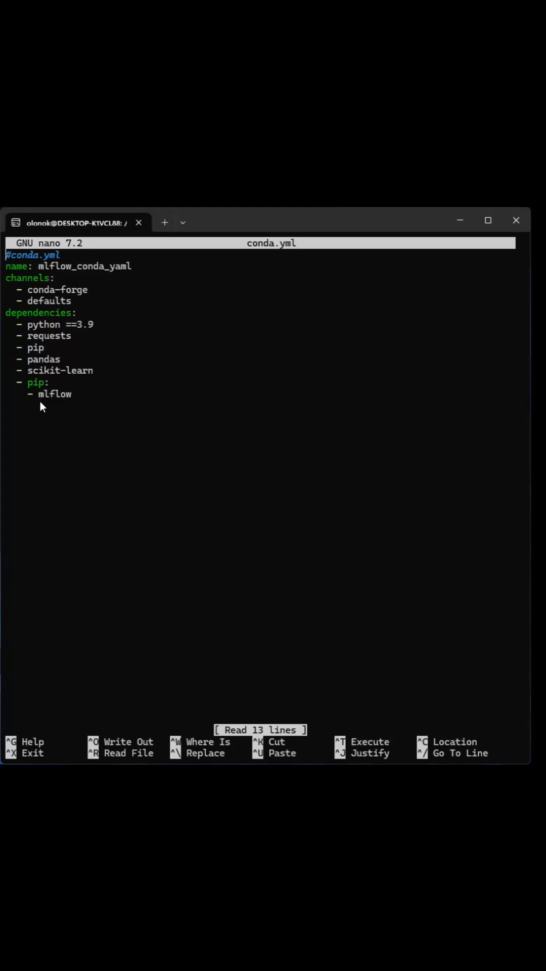
- Begin writing conda.yml defining mlflow_conda_yaml with conda-forge/defaults channels, Python 3.9 and mlflow
{"action": "key", "text": "ctrl+o"}
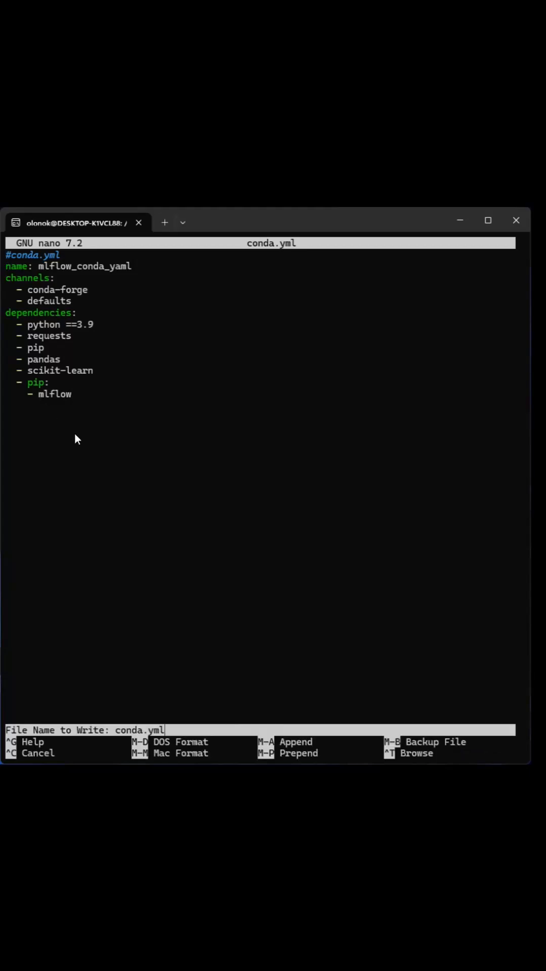
- Confirm the conda.yml file name and leave nano back to the bash prompt
{"action": "key", "text": "Return"}
{"action": "key", "text": "ctrl+x"}
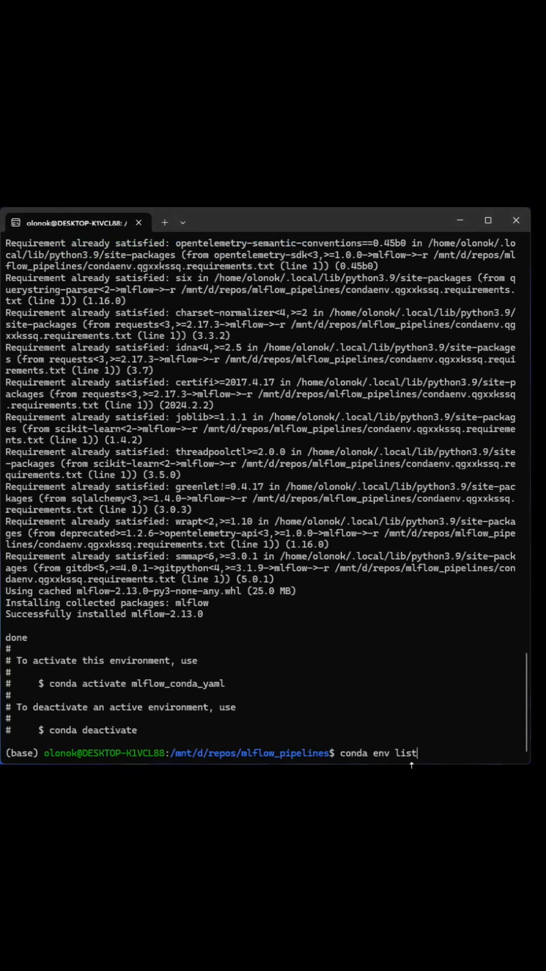
- Run conda env list so mlflow_conda_yaml shows among the environments
{"action": "key", "text": "Return"}
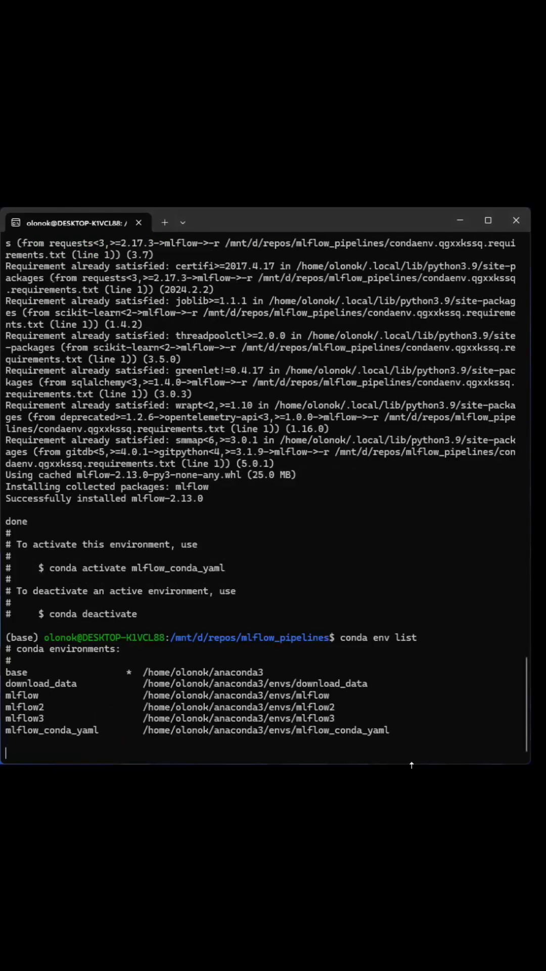